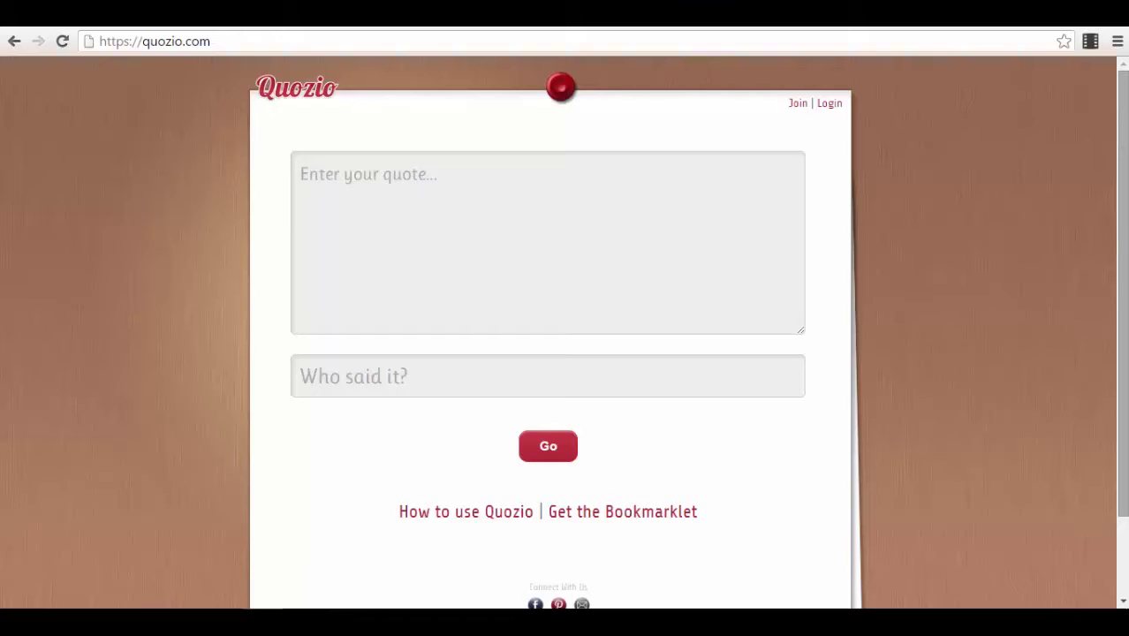
Select the Quozio site address in the browser's address bar
click(135, 41)
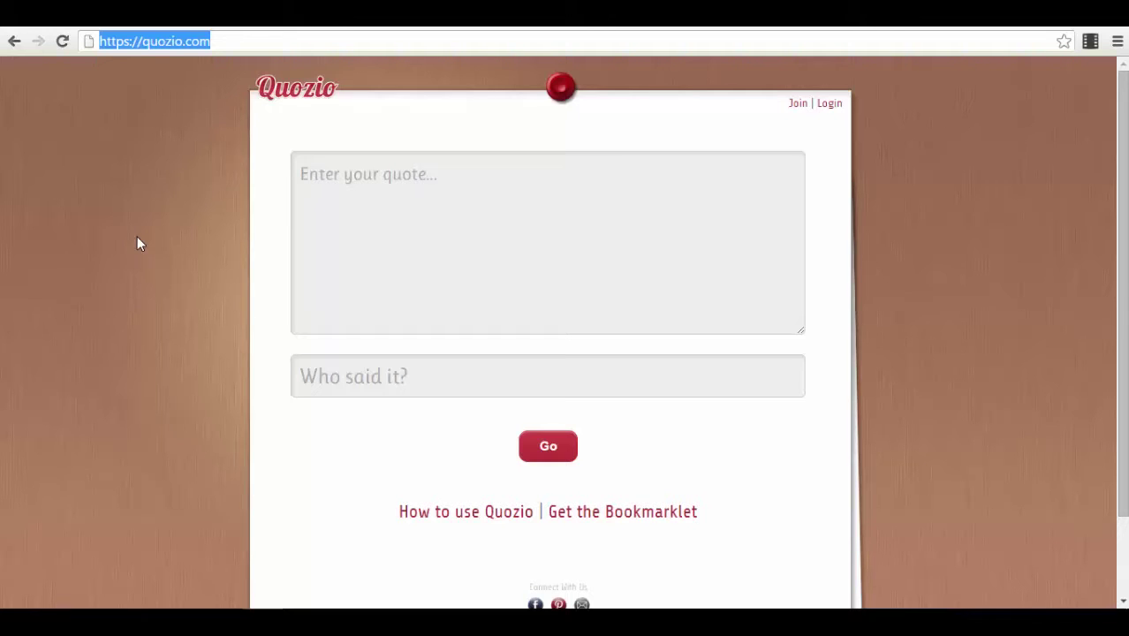
Log in to Quozio with Facebook, declining permission to post
click(830, 105)
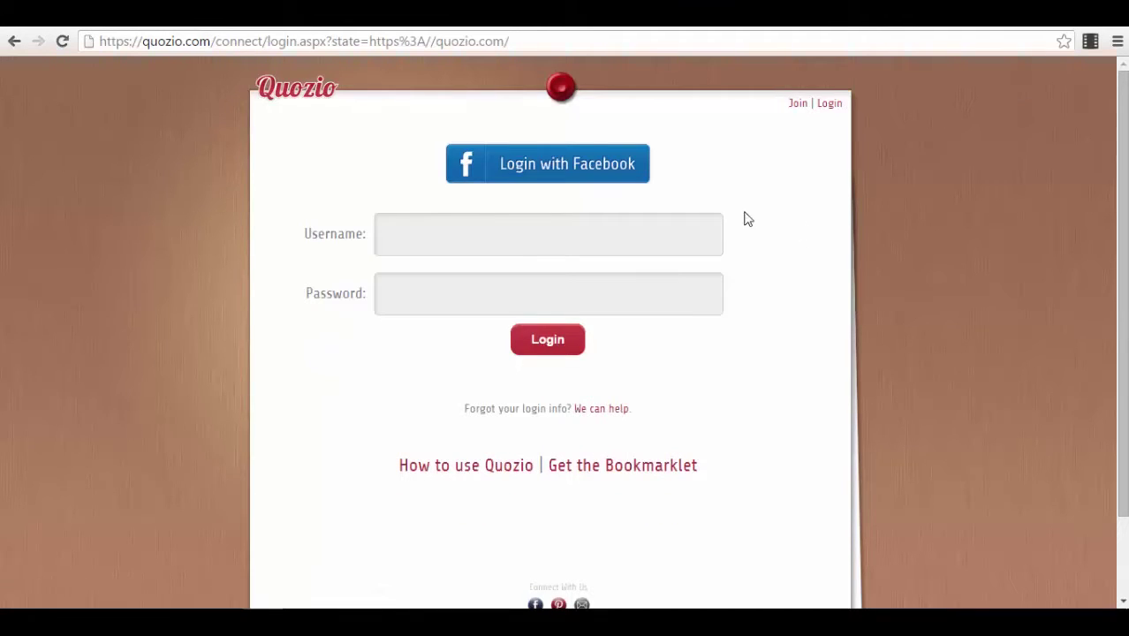
click(583, 176)
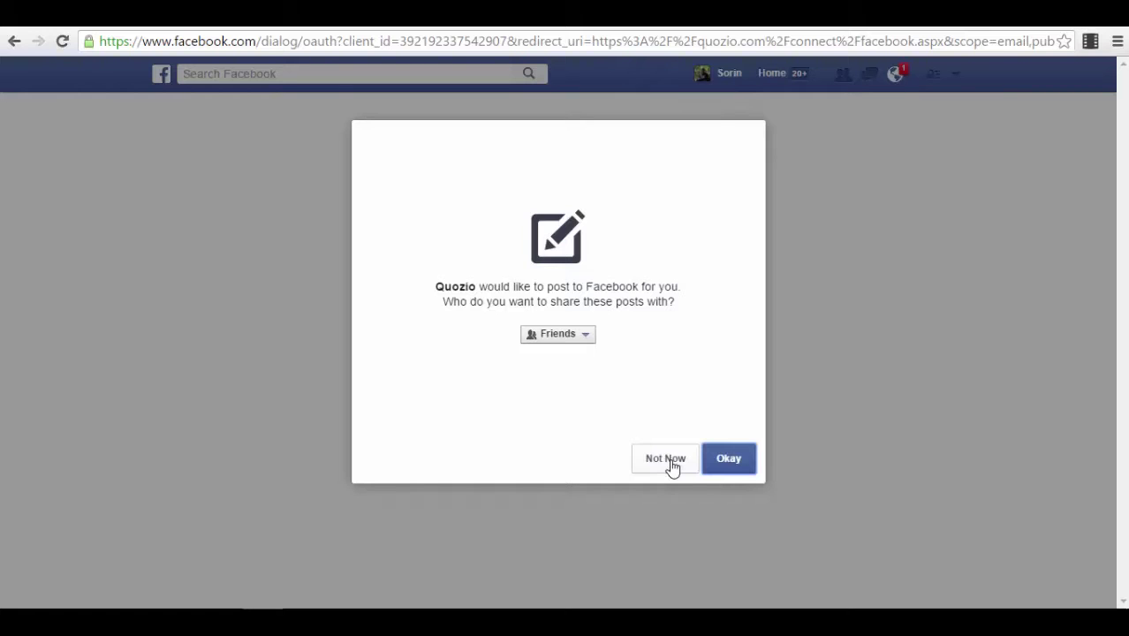
click(672, 467)
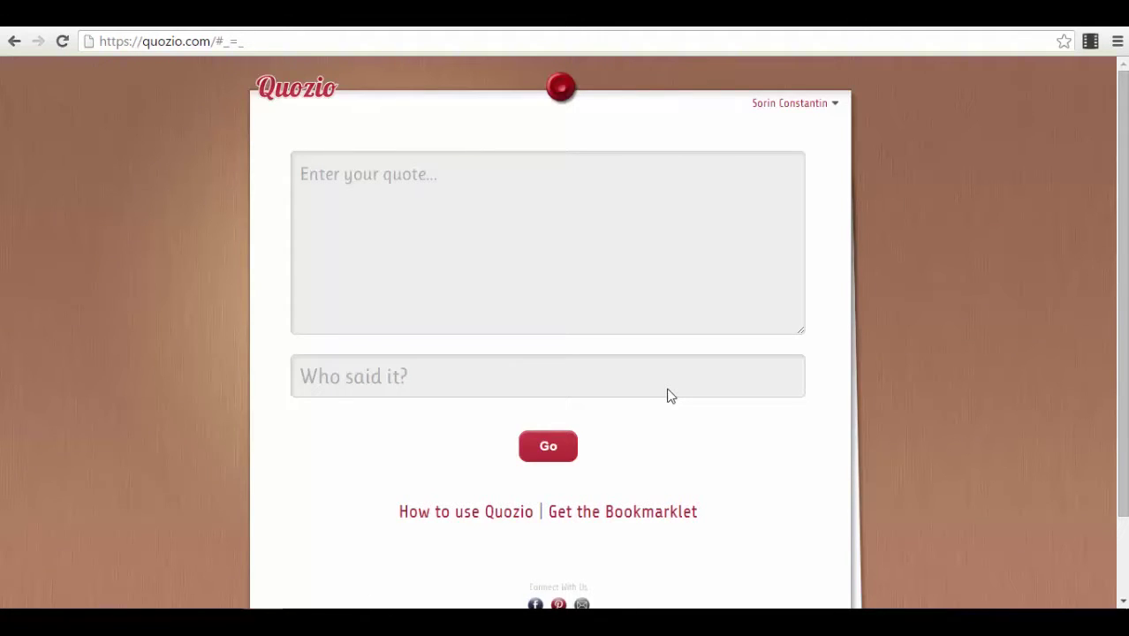
Enter the quote 'Bla Bla, Bla Bla...' and the author's name in the form
click(412, 183)
text(B)
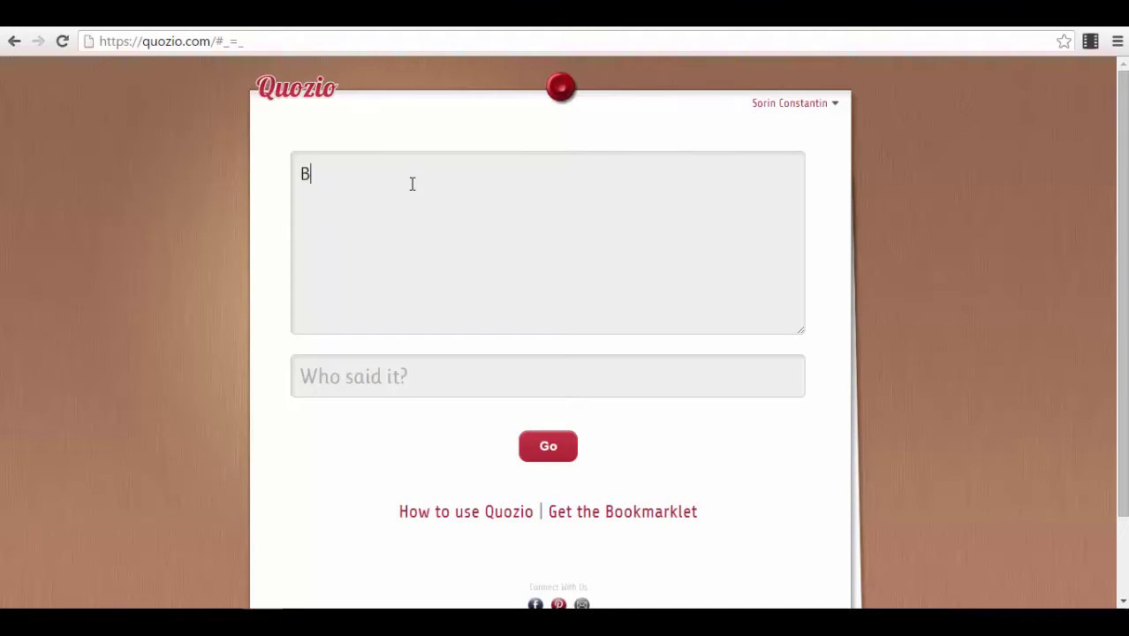
text(la Bla, Bla Bla...)
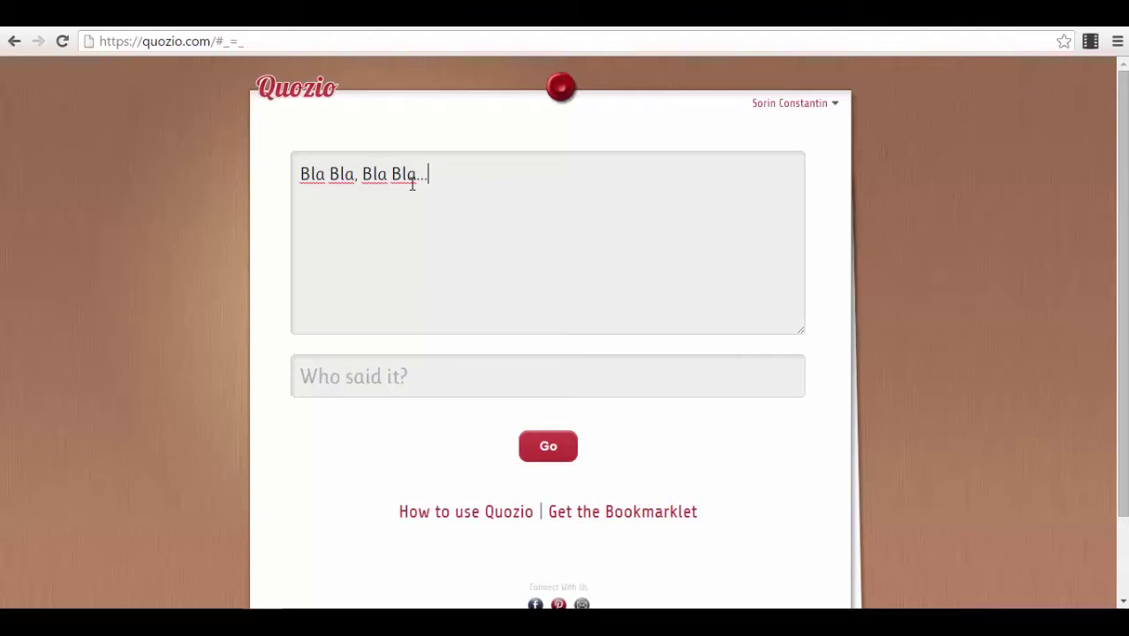
click(407, 397)
drag(479, 174, 176, 235)
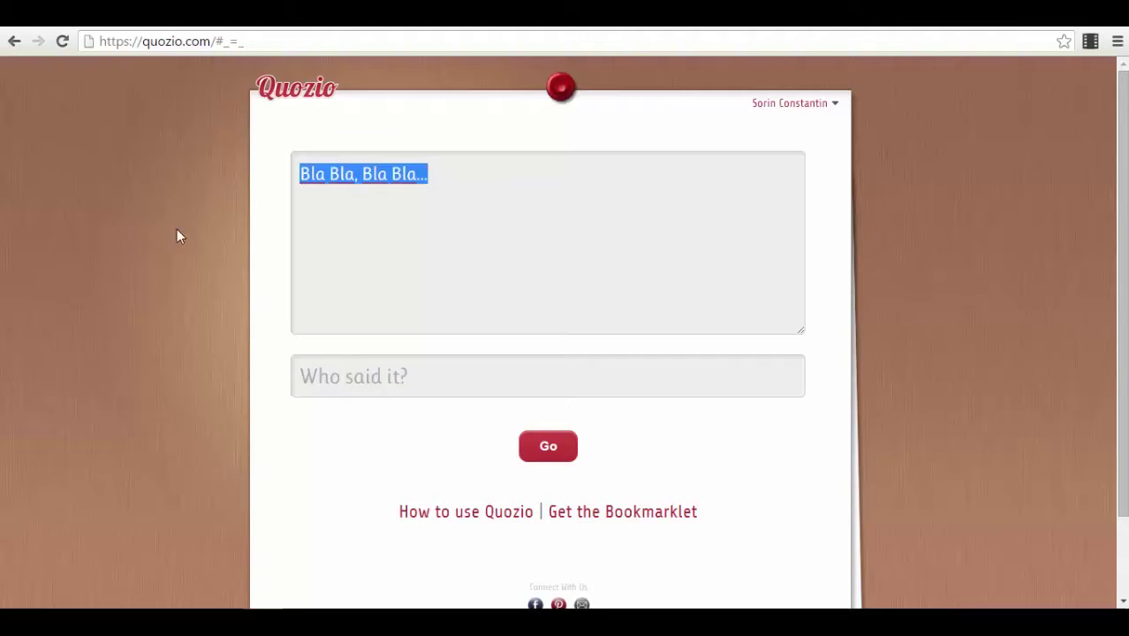
click(418, 378)
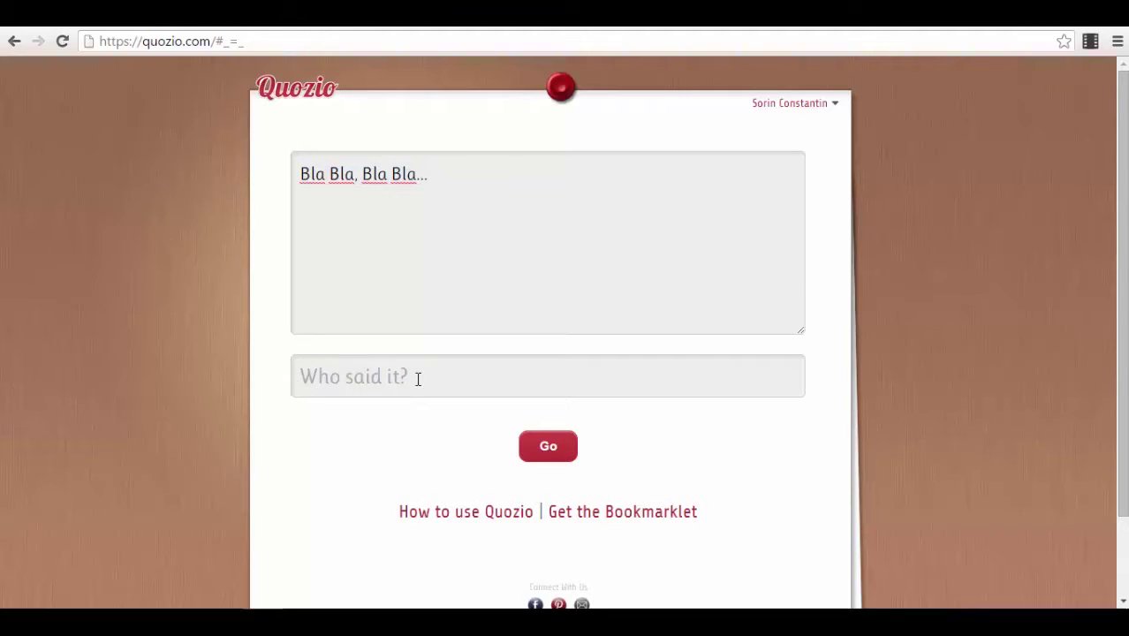
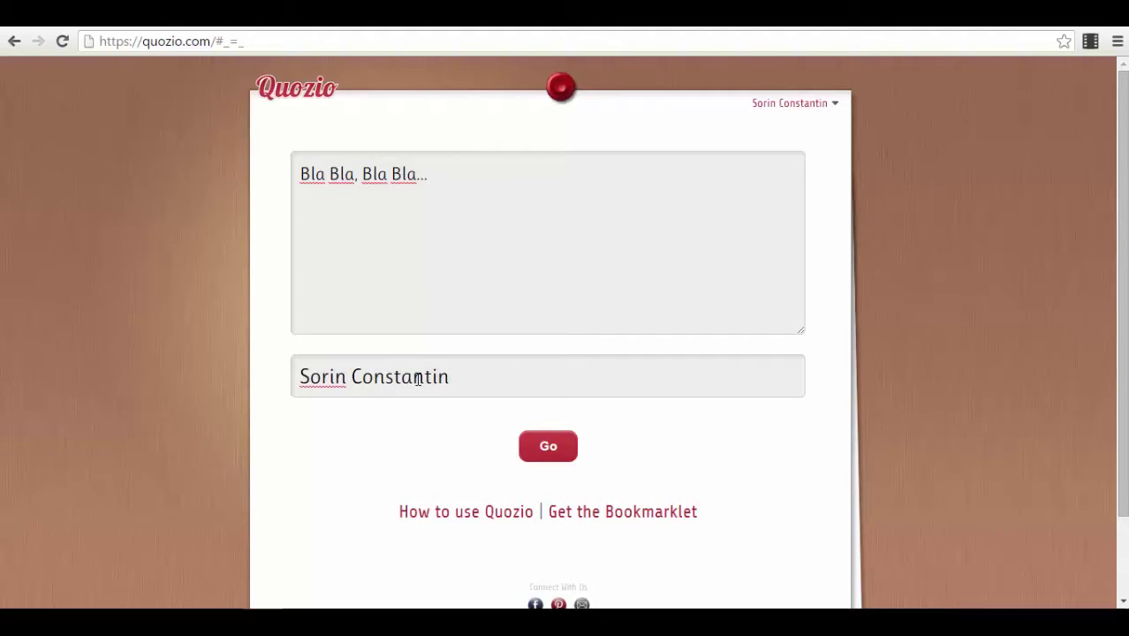
Generate the quote image, which appears in a script-on-parchment style
click(549, 451)
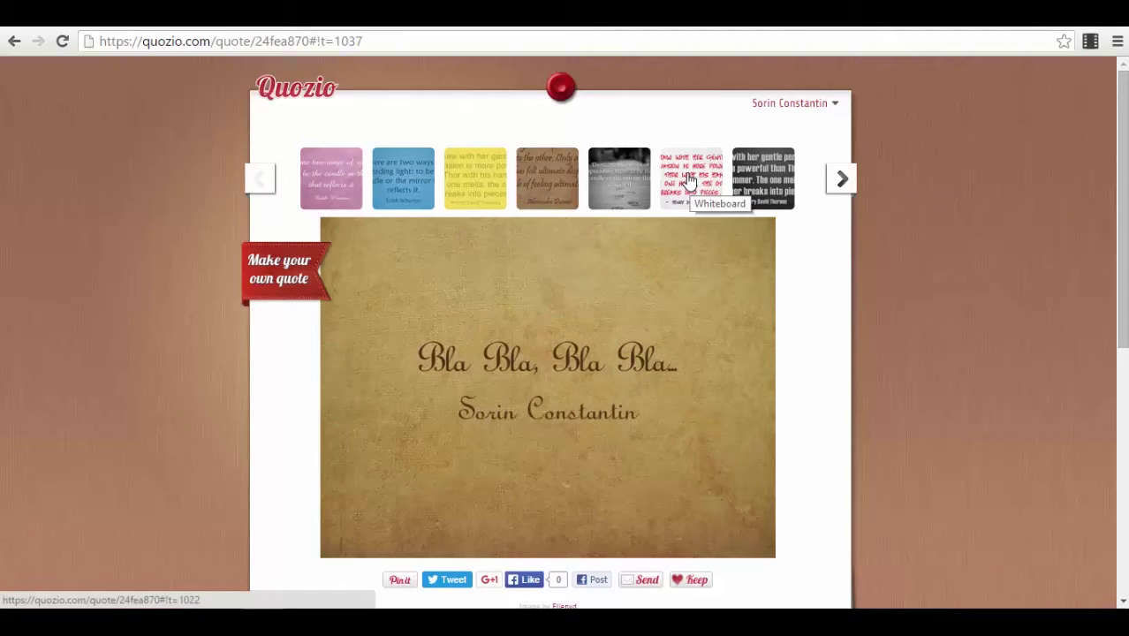
Try the whiteboard and dark grey styles, settle on handwriting on worn parchment, and open account options
click(692, 183)
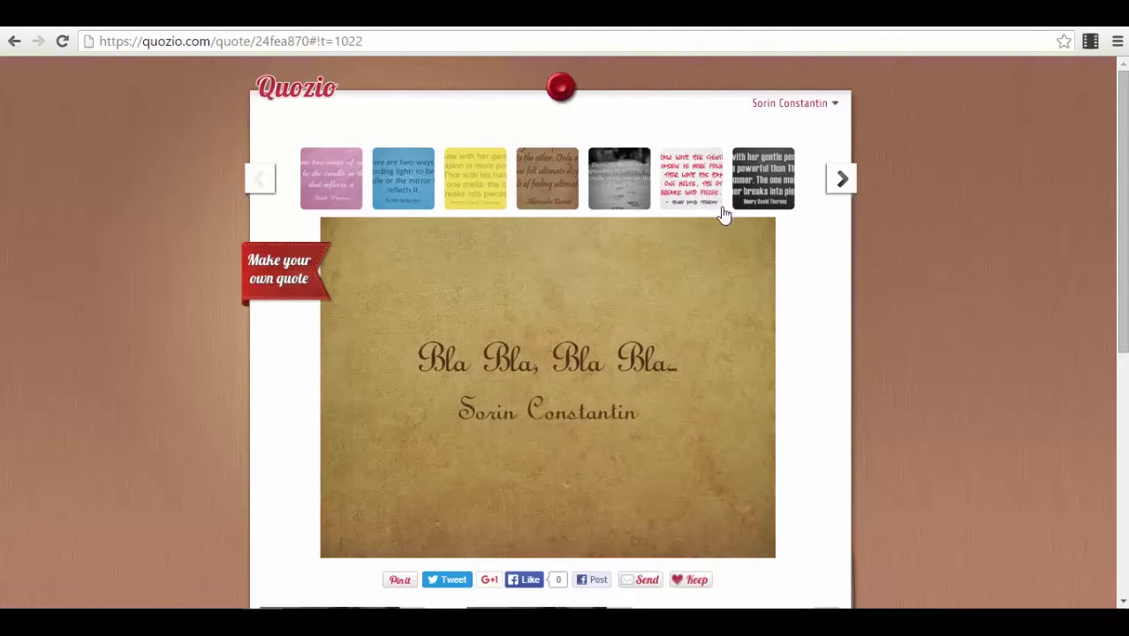
scroll(844, 291, down, 2)
scroll(844, 292, up, 2)
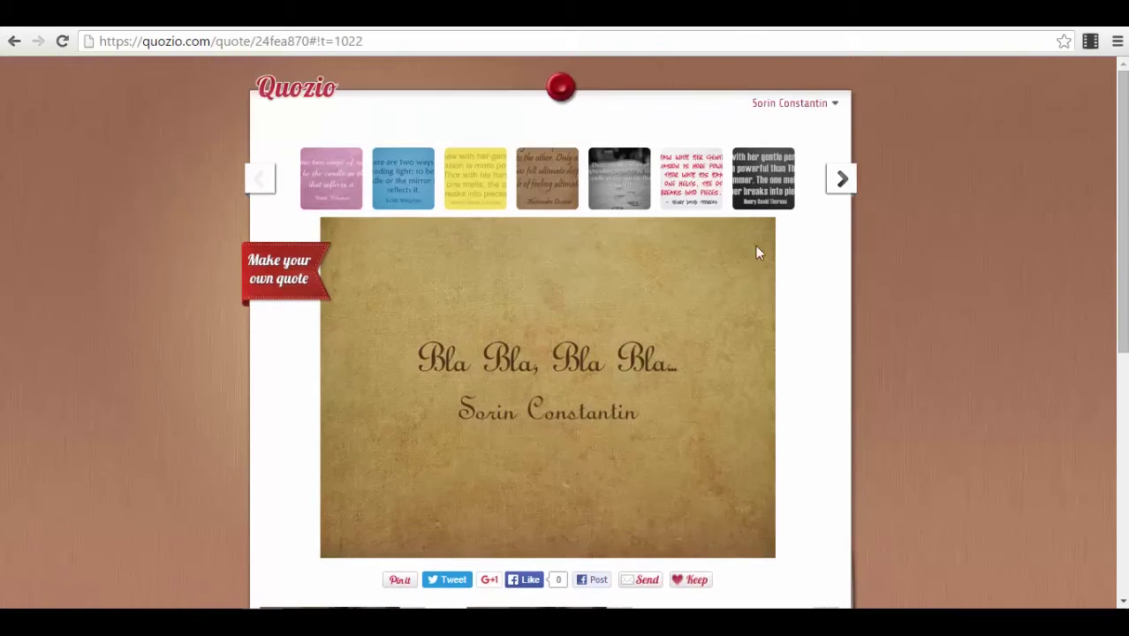
click(698, 181)
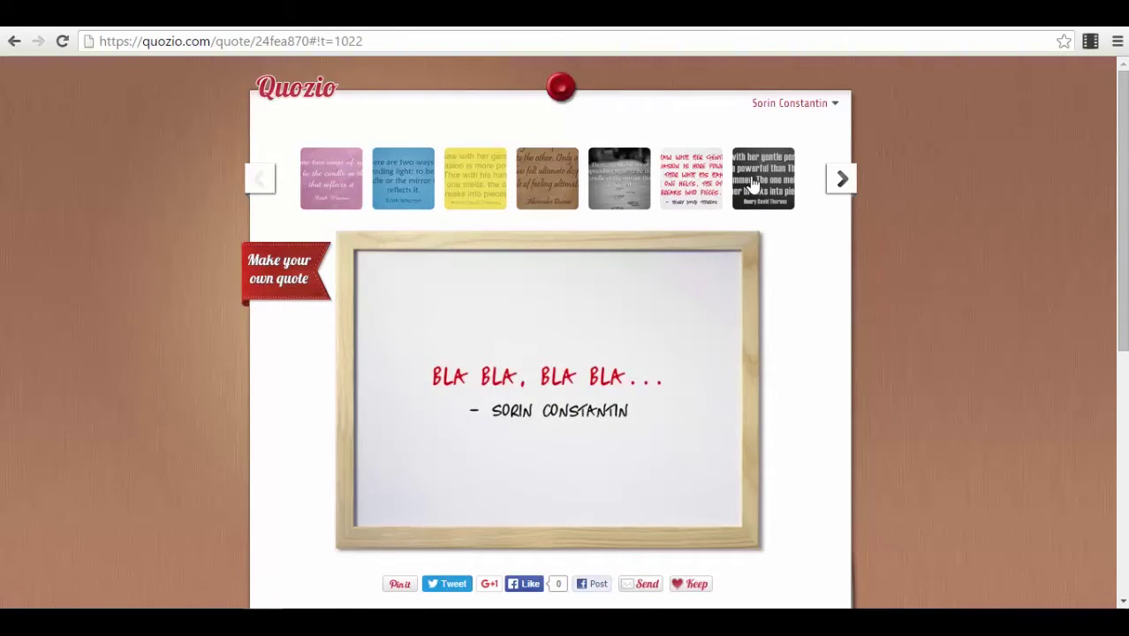
click(762, 178)
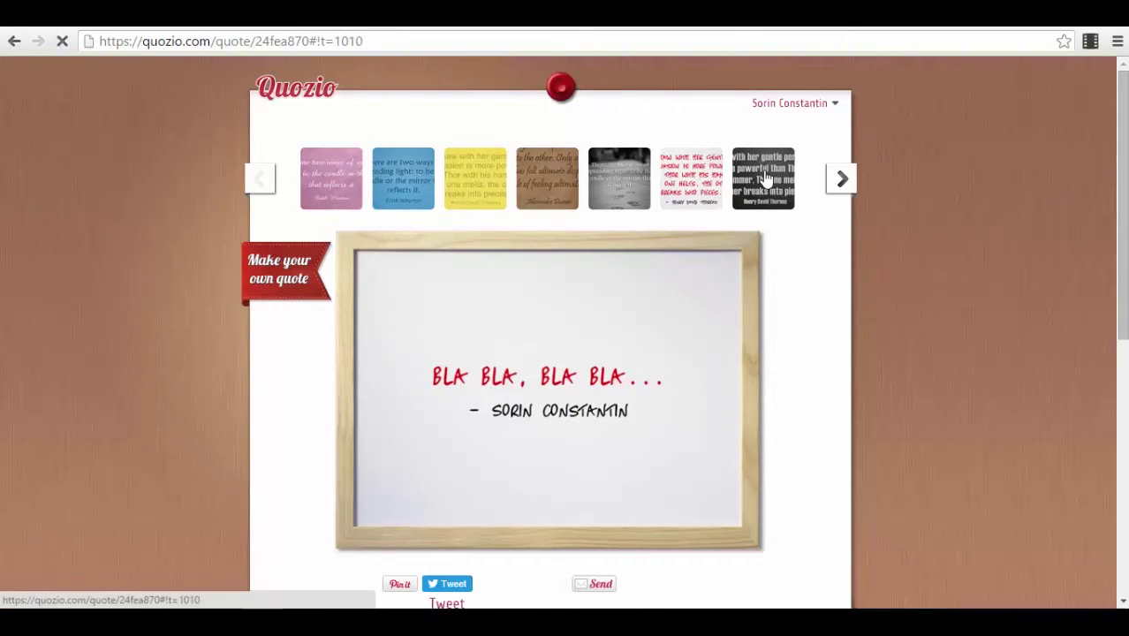
click(841, 180)
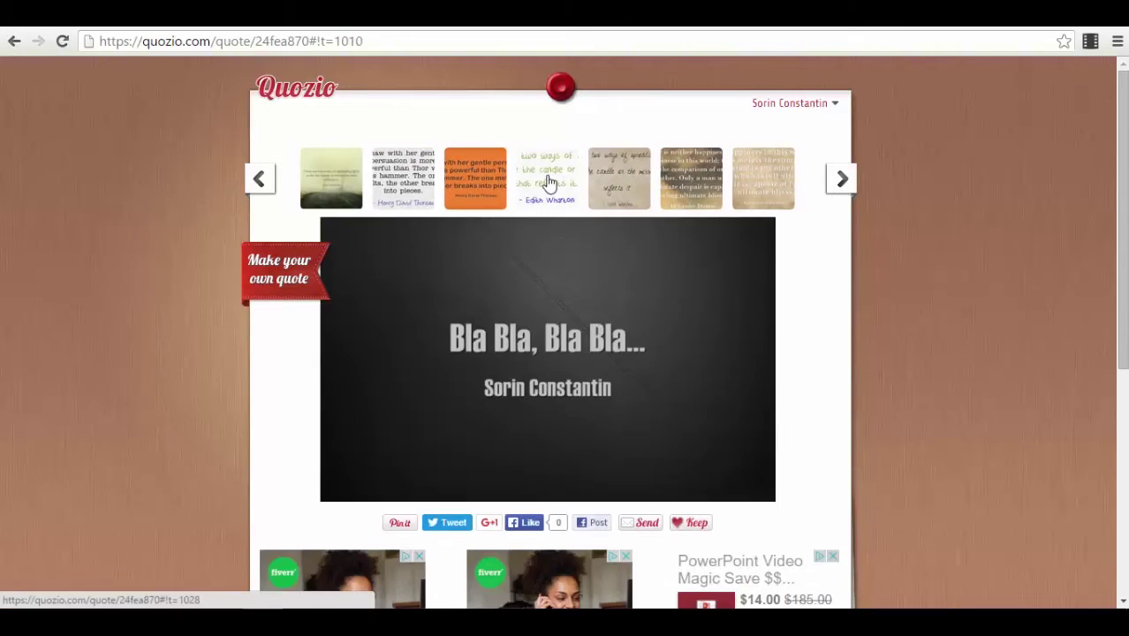
click(616, 177)
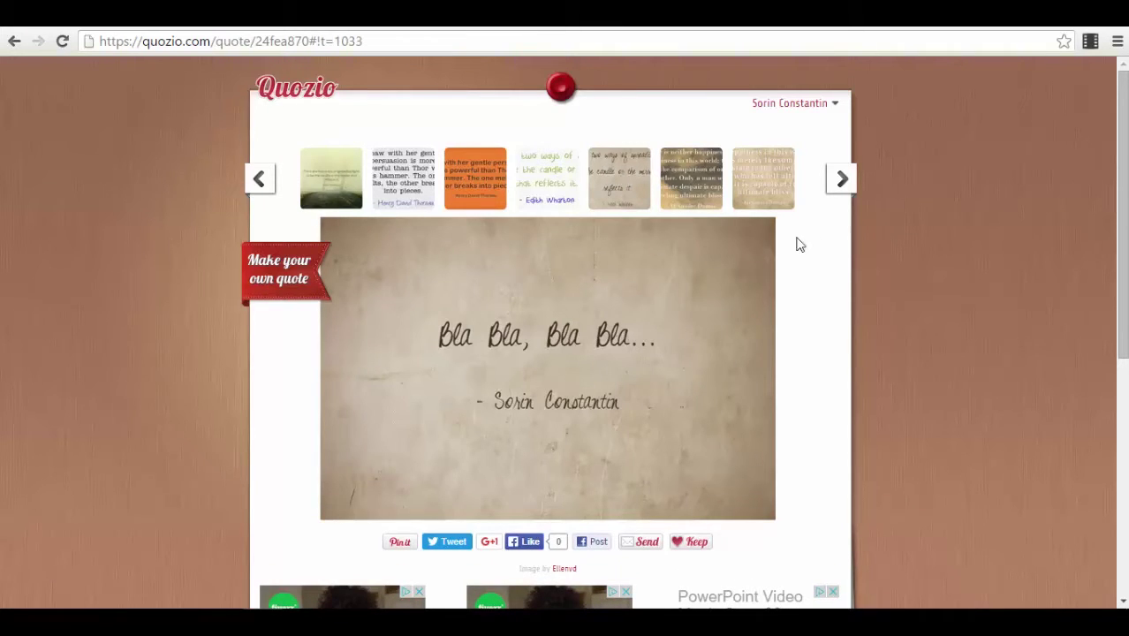
click(842, 180)
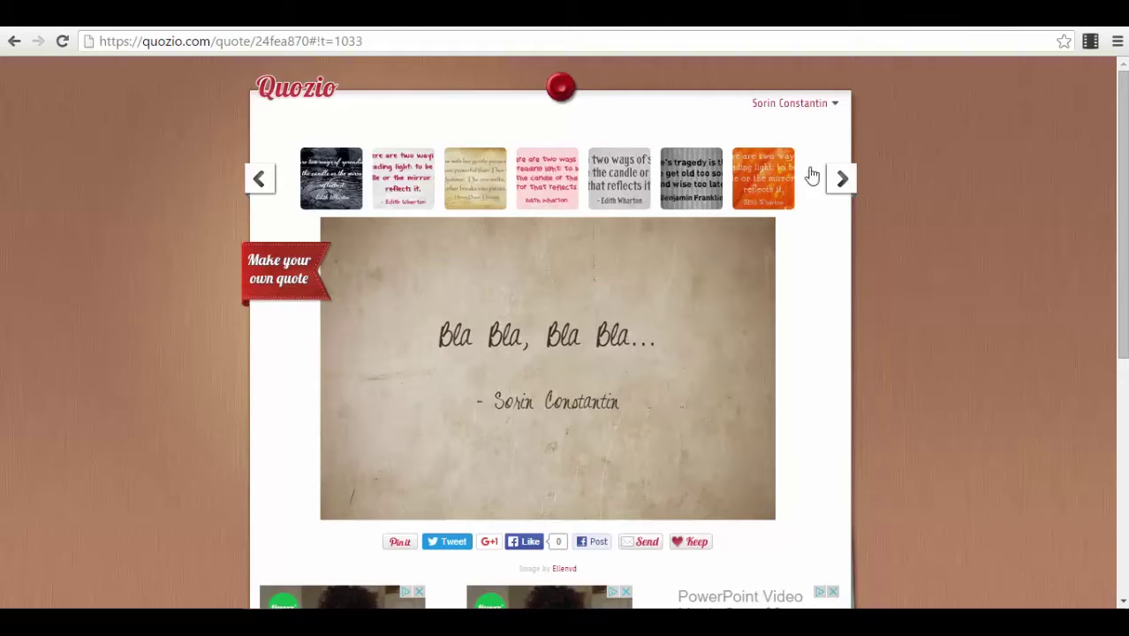
click(791, 103)
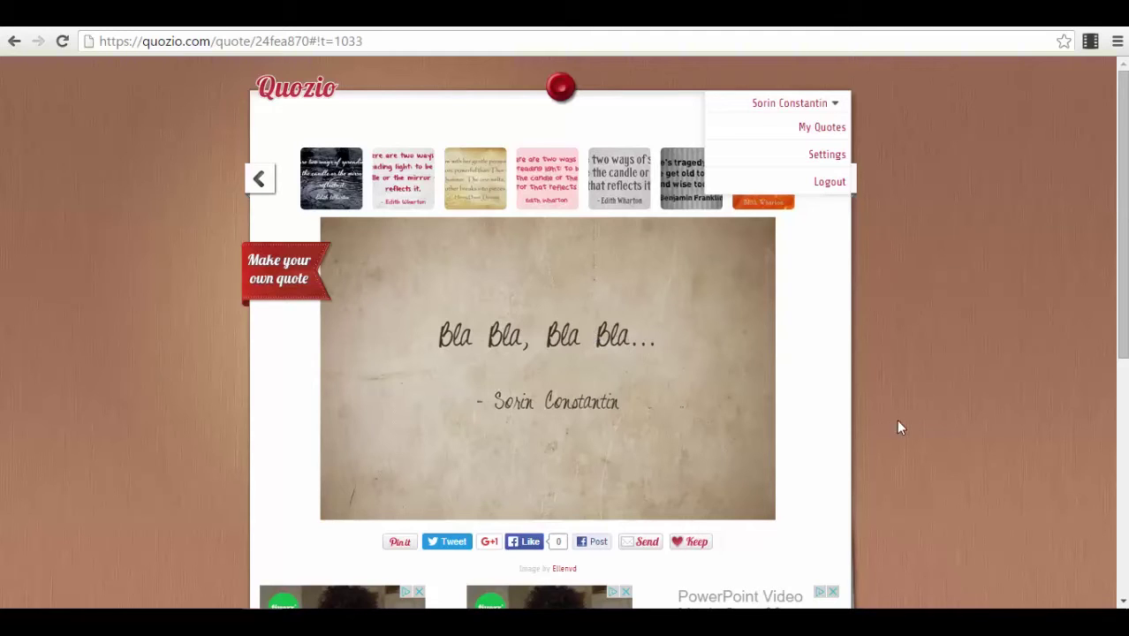
Check the quote image's save options, dismiss the menu, and scroll the page
right_click(507, 278)
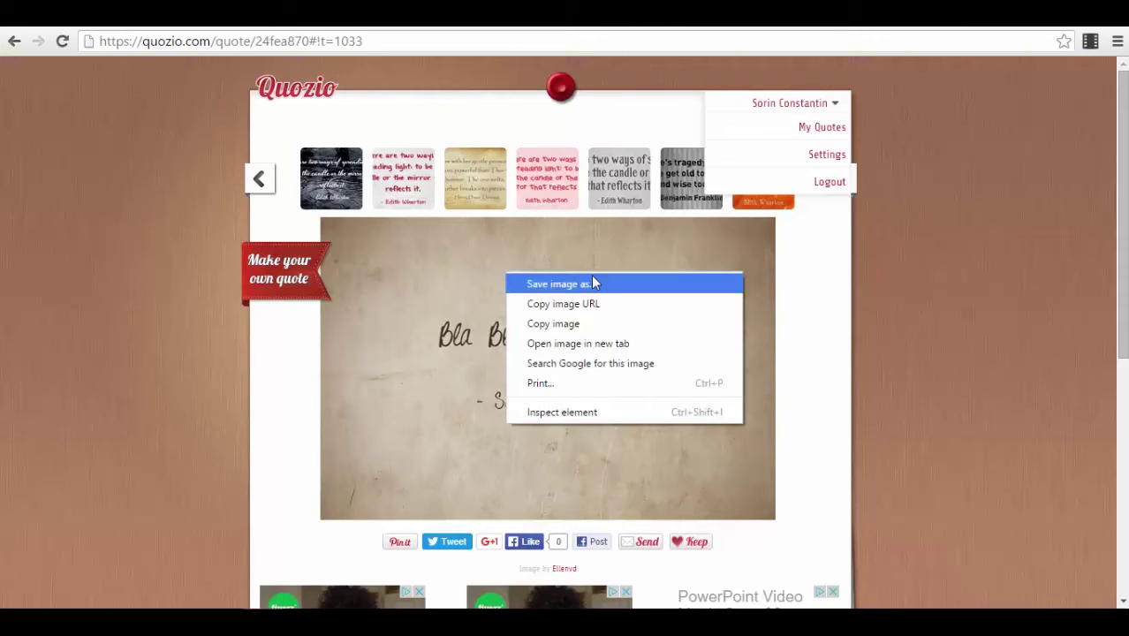
click(842, 335)
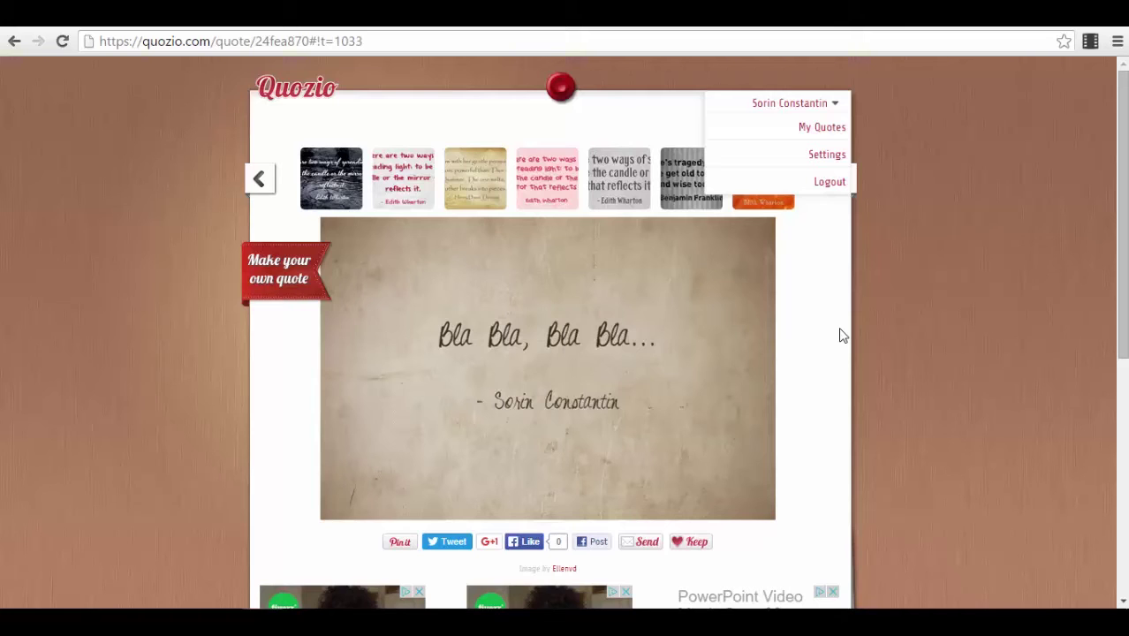
scroll(854, 408, down, 1)
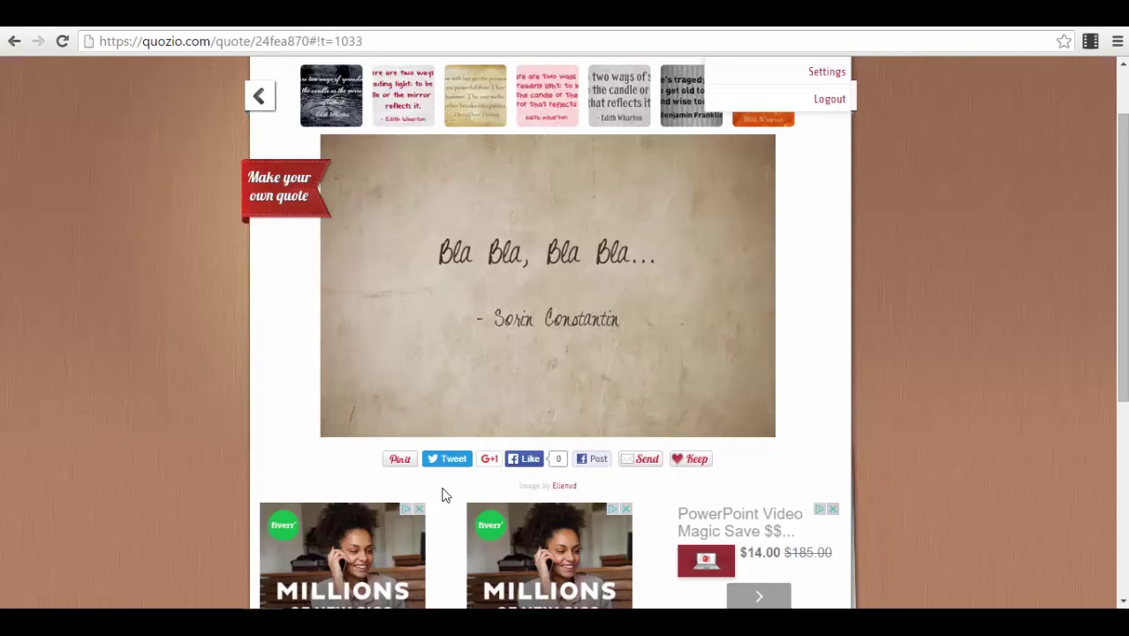
scroll(730, 475, up, 1)
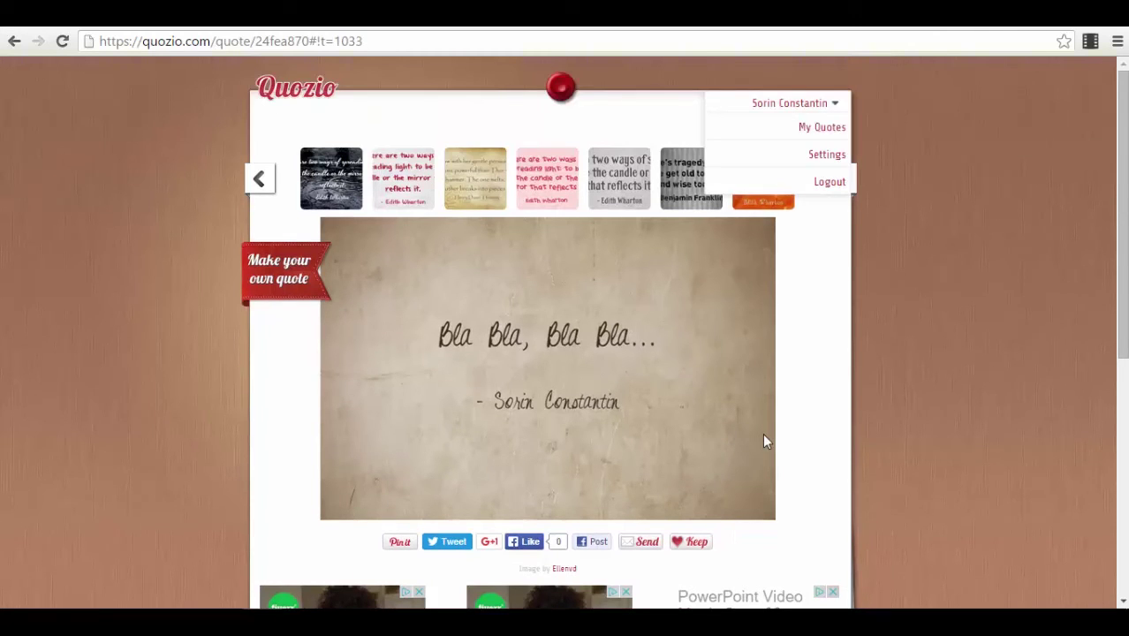